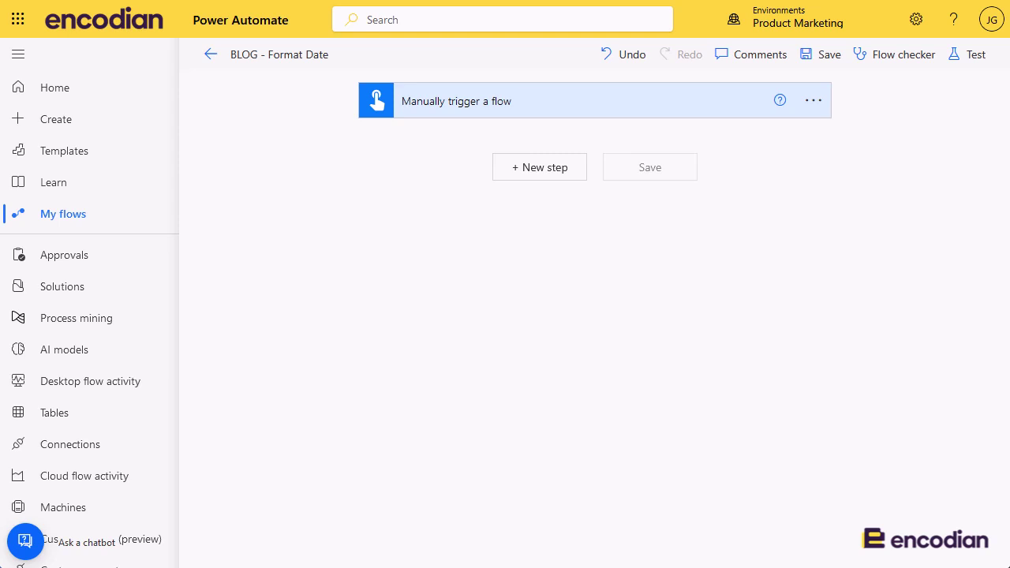
Add a new step after the manual trigger and choose the Encodian connector from the standard connectors.
left_click(578, 118)
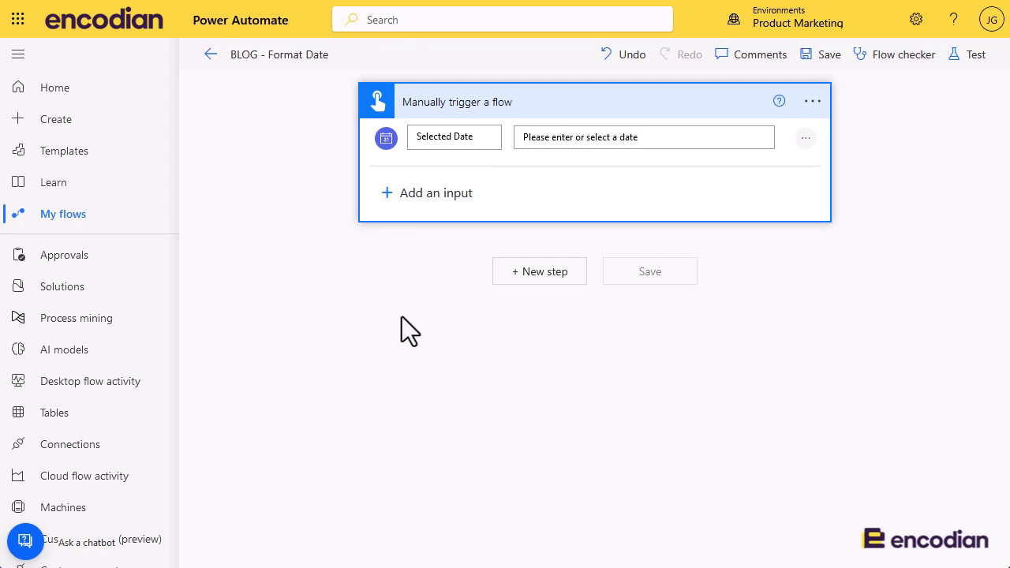
left_click(562, 276)
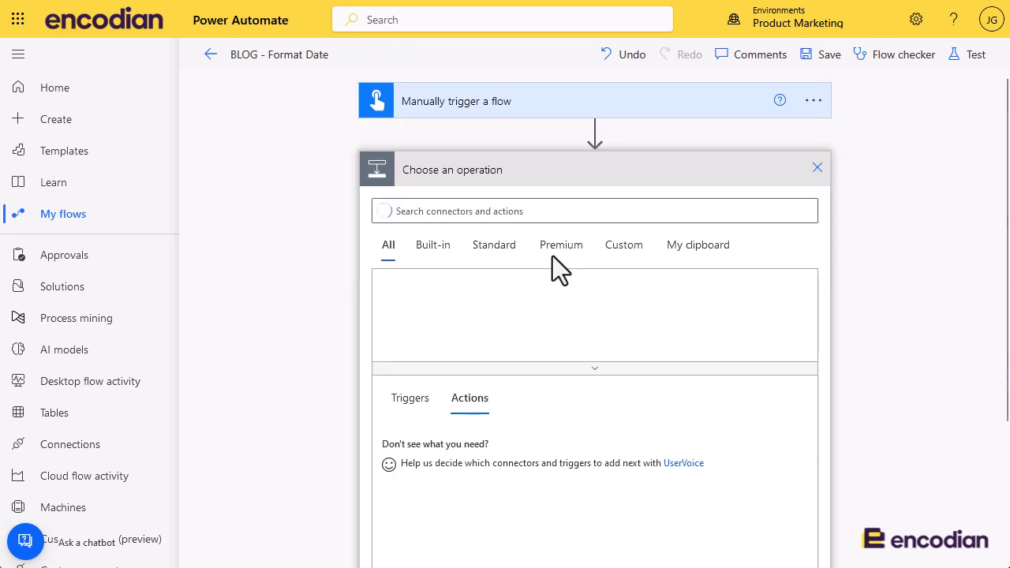
left_click(494, 246)
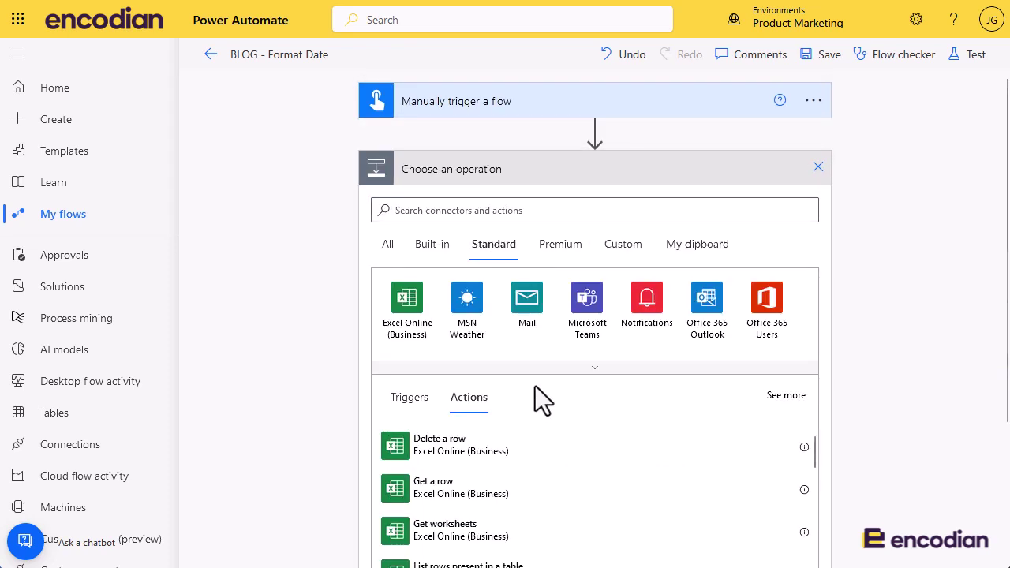
left_click(554, 368)
scroll(631, 474, "down", 2)
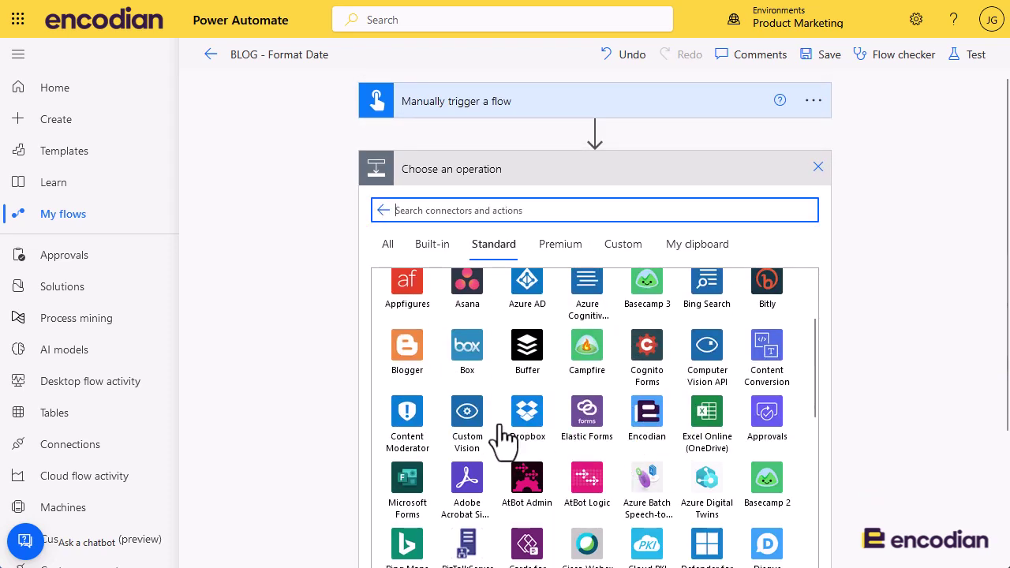
left_click(649, 427)
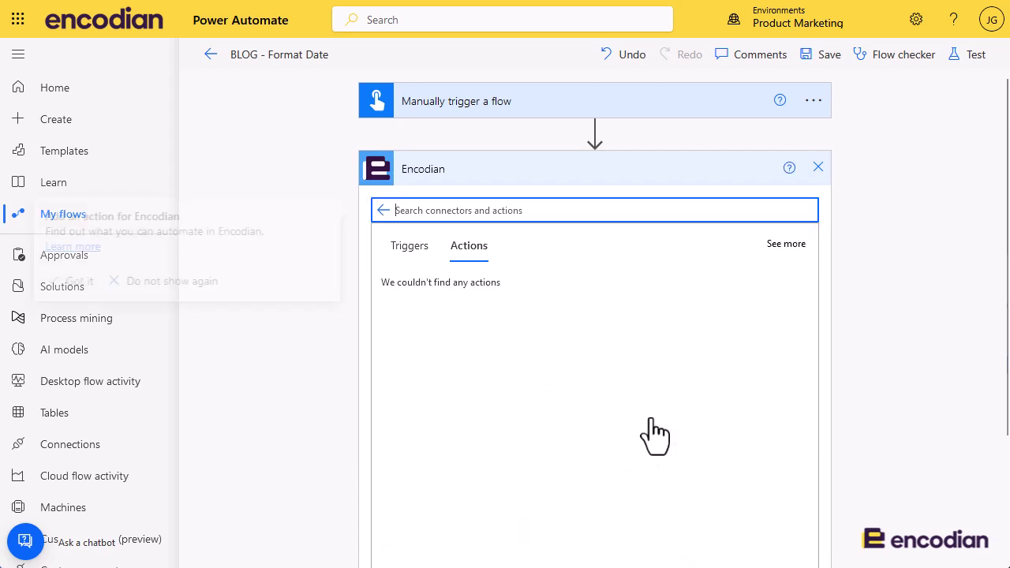
Add the Utility - Format Date action from Encodian's full list of actions.
left_click(801, 262)
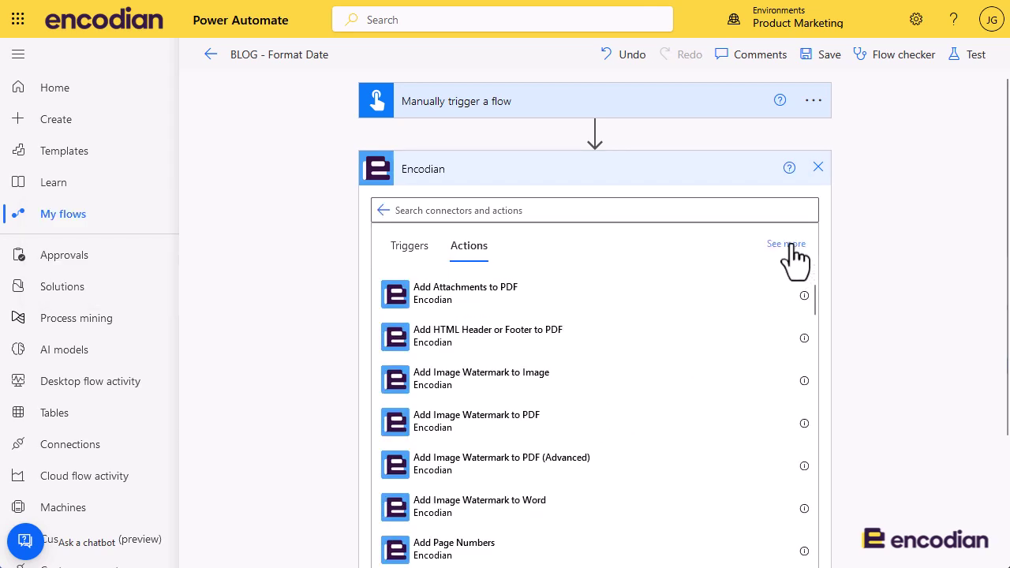
left_click_drag(812, 292, 807, 564)
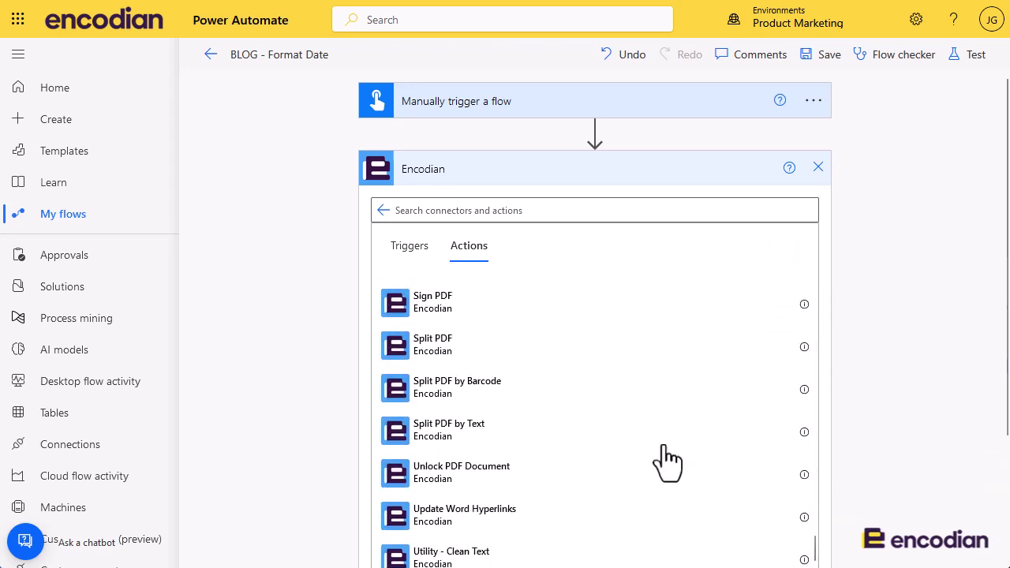
scroll(665, 454, "down", 4)
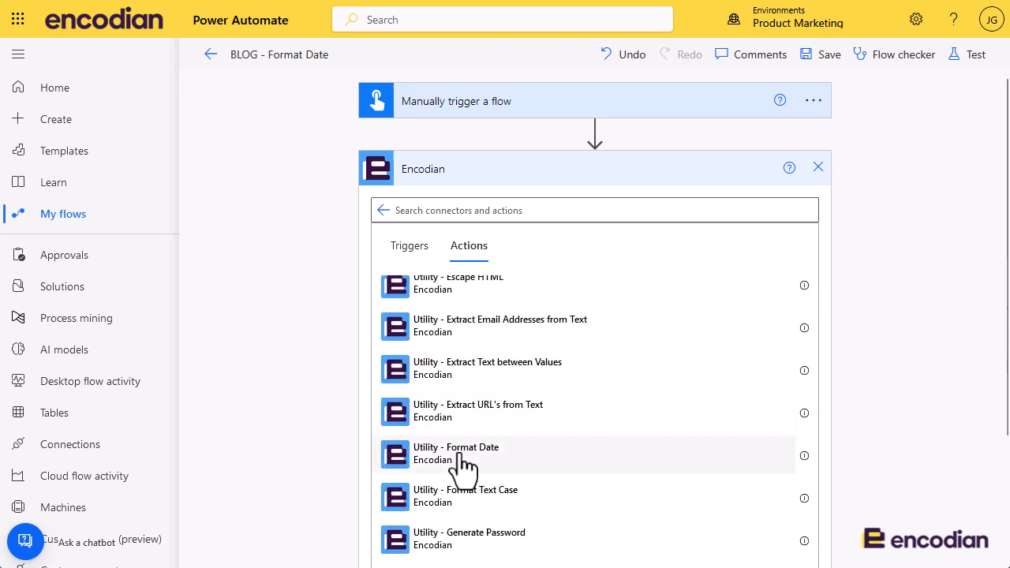
left_click(463, 457)
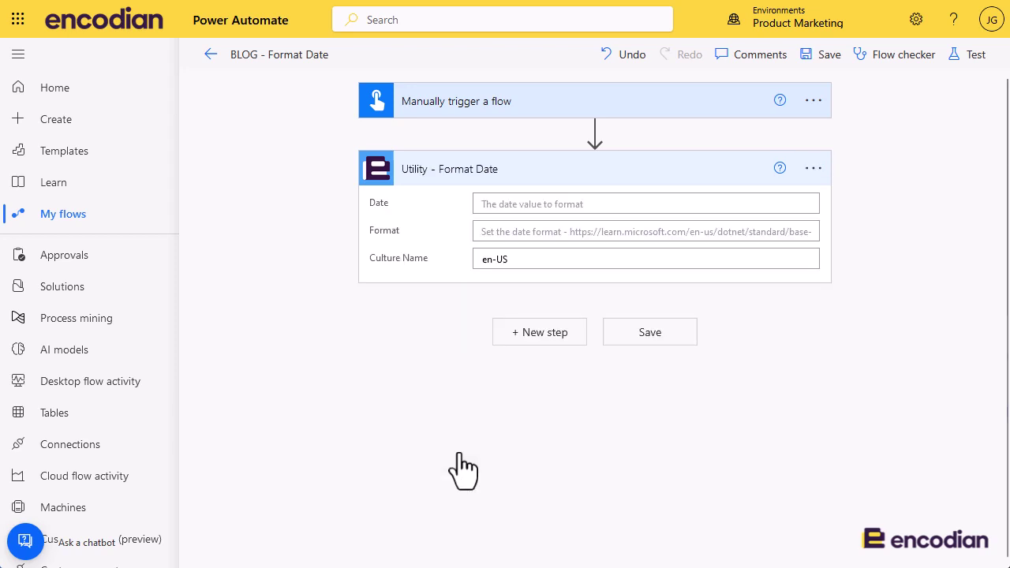
Set the Date value of the Format Date action to the trigger's Selected Date dynamic content.
left_click(451, 104)
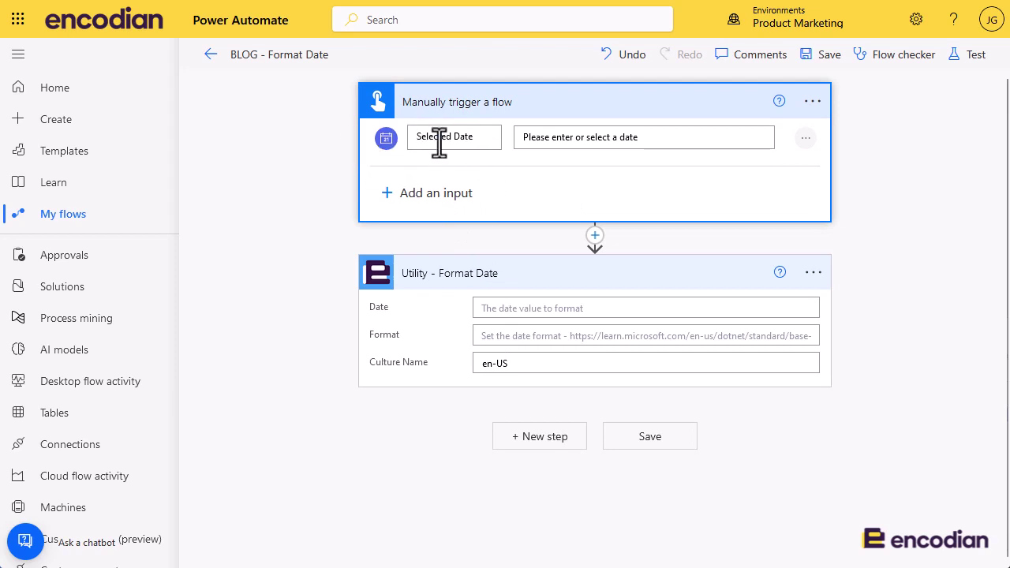
left_click(529, 310)
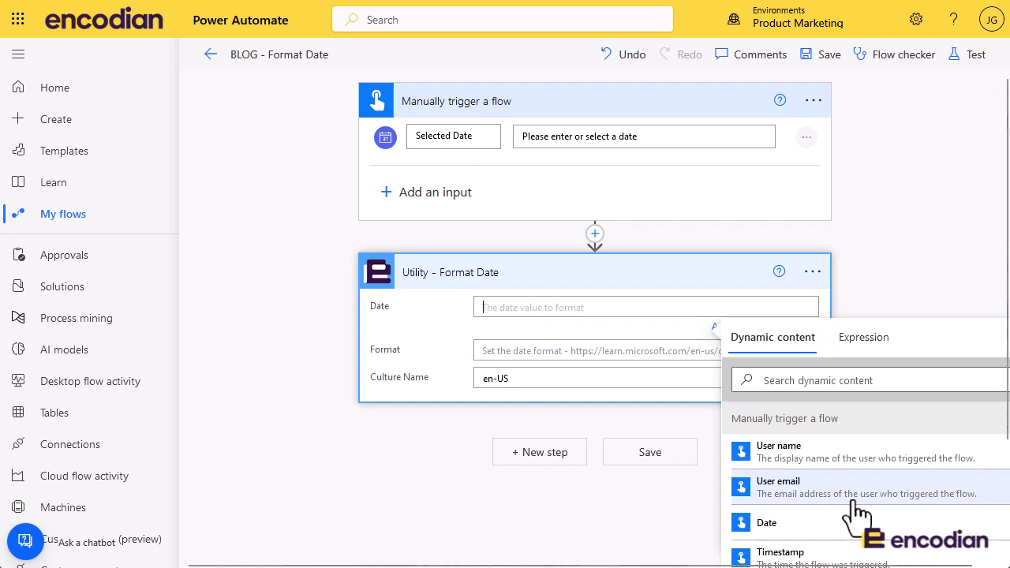
scroll(857, 514, "down", 2)
scroll(857, 514, "down", 1)
left_click(856, 381)
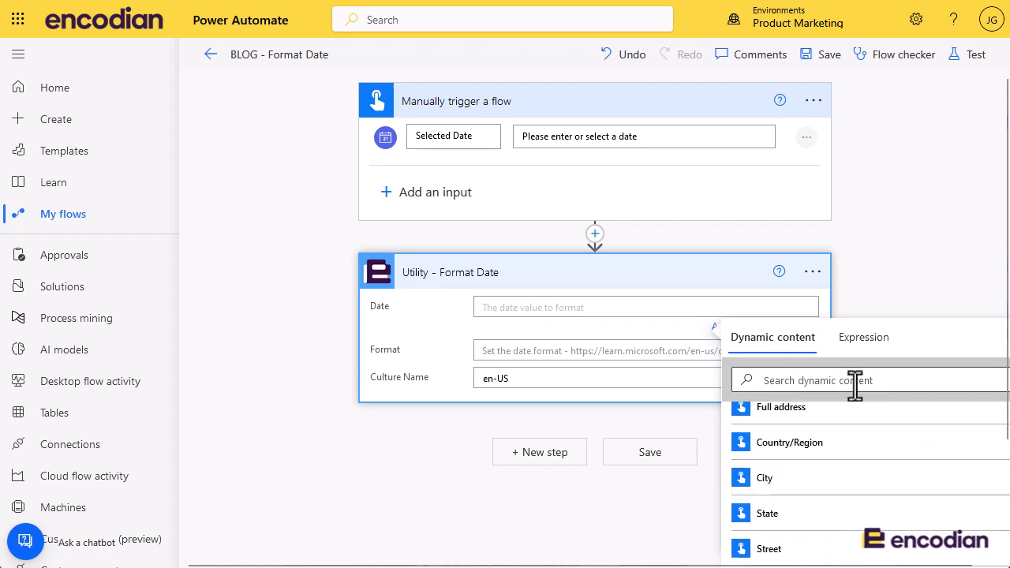
type("sele")
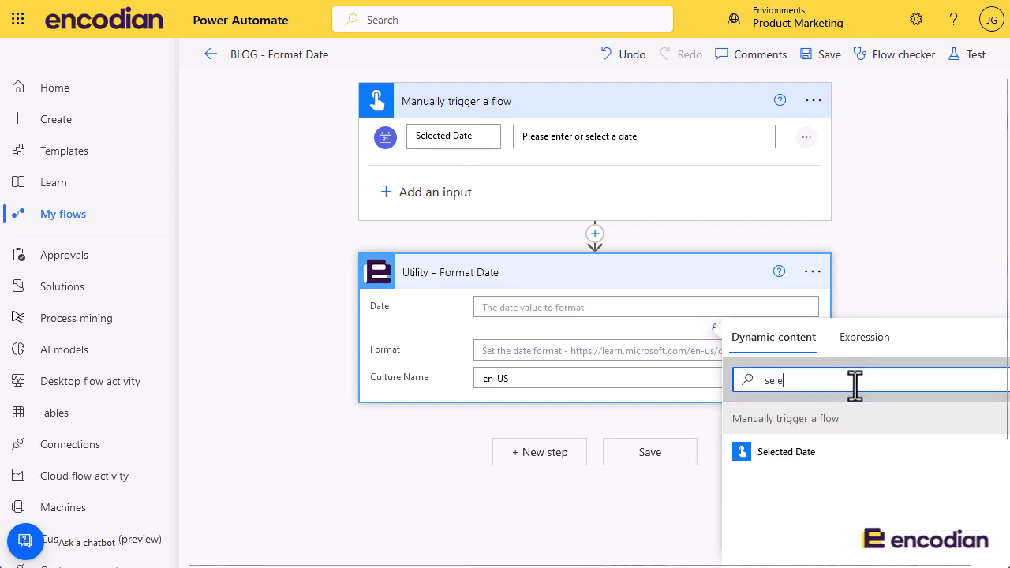
left_click(805, 462)
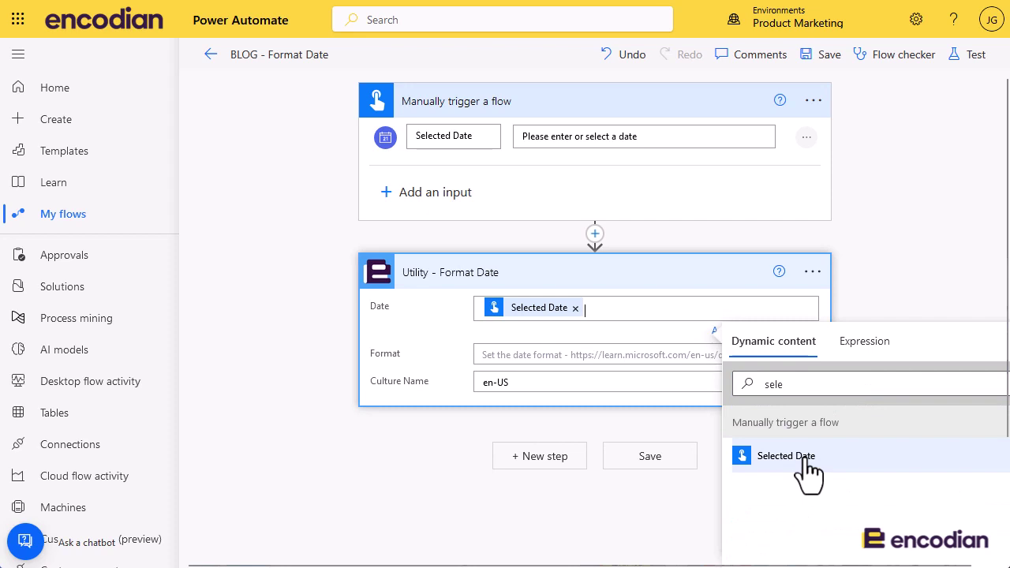
left_click(316, 452)
Open the Encodian support article whose address is given in the Format Date action's help.
left_click(526, 339)
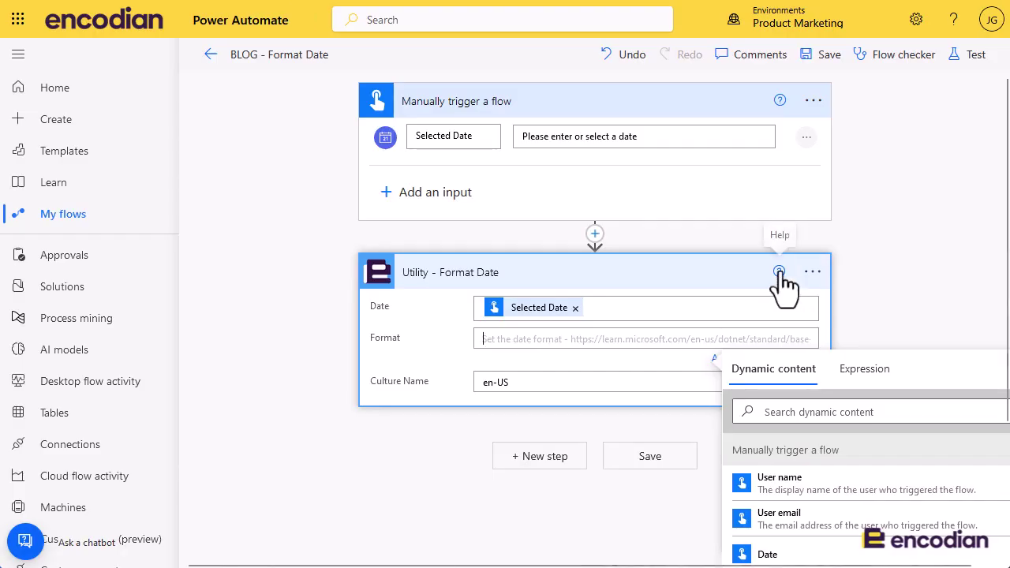
left_click(780, 272)
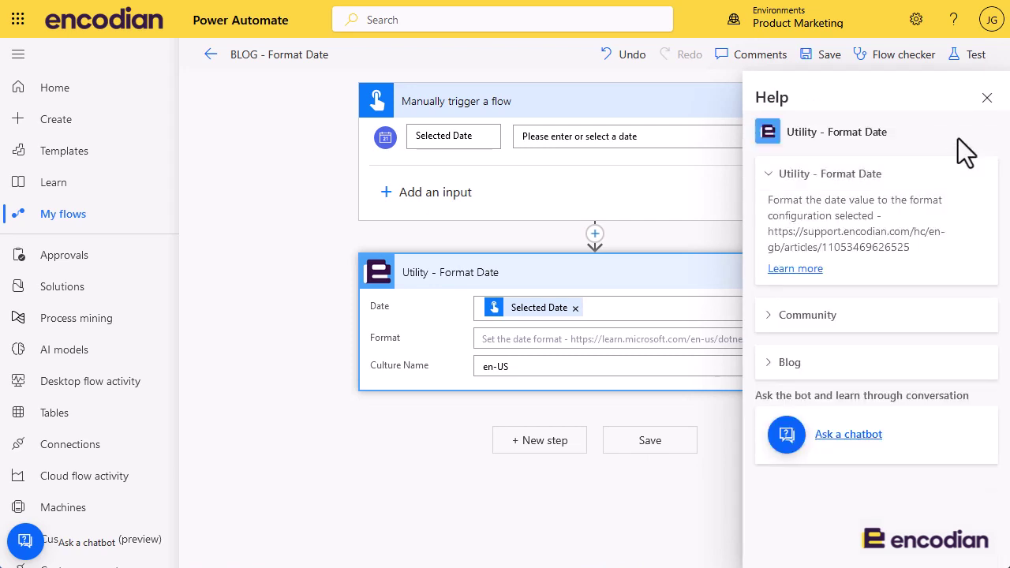
left_click_drag(912, 247, 766, 235)
key("ctrl+c")
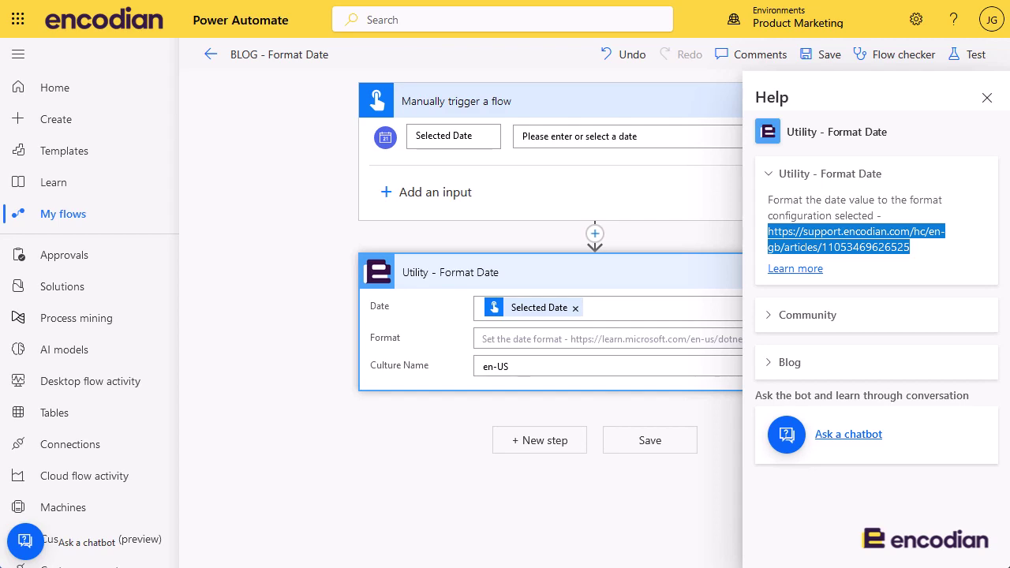
key("ctrl+Tab")
key("ctrl+l")
key("ctrl+v")
key("Return")
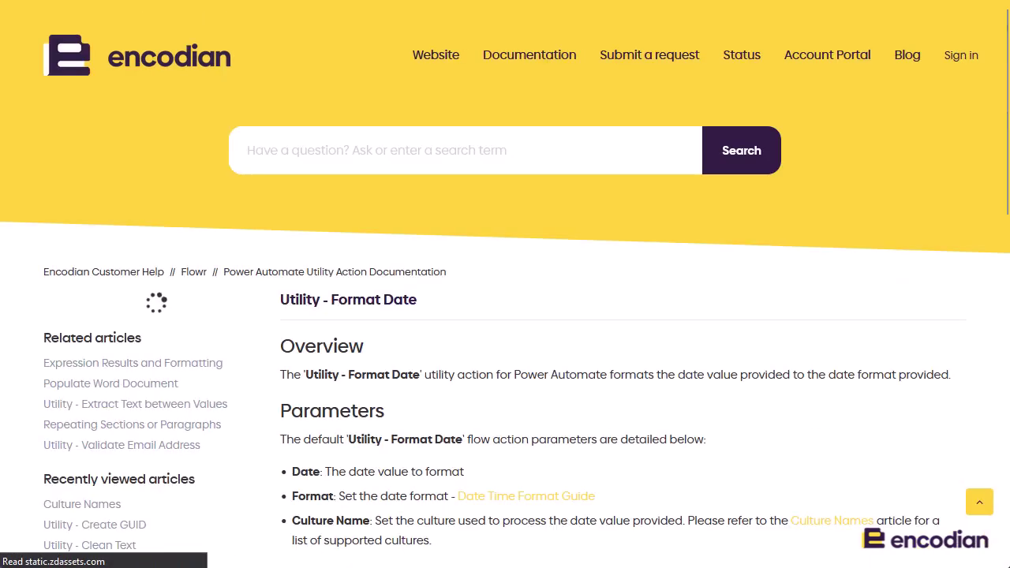
Examine the day, month and year format specifiers in Microsoft's custom date and time format strings article.
scroll(489, 347, "down", 3)
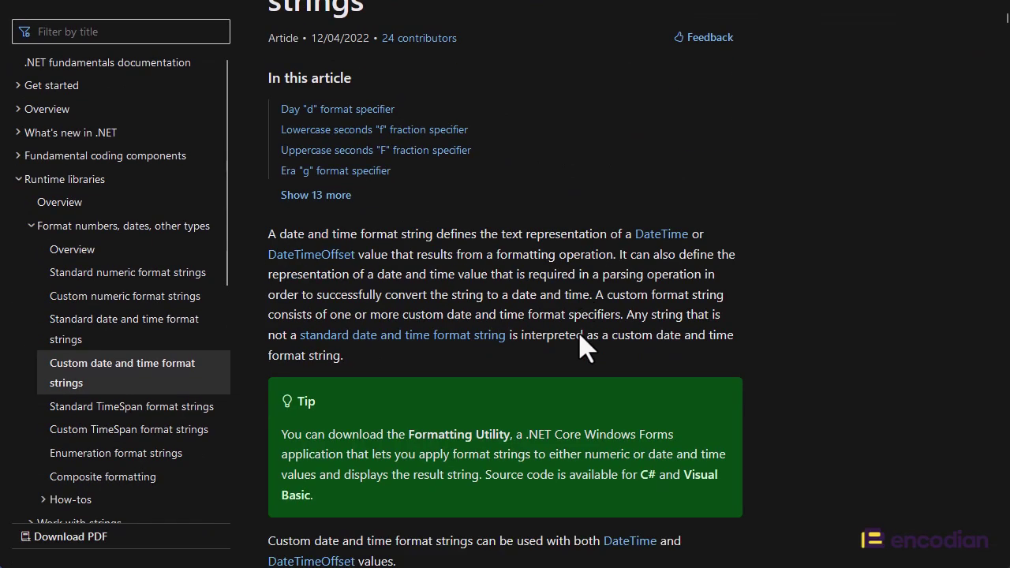
scroll(584, 347, "down", 3)
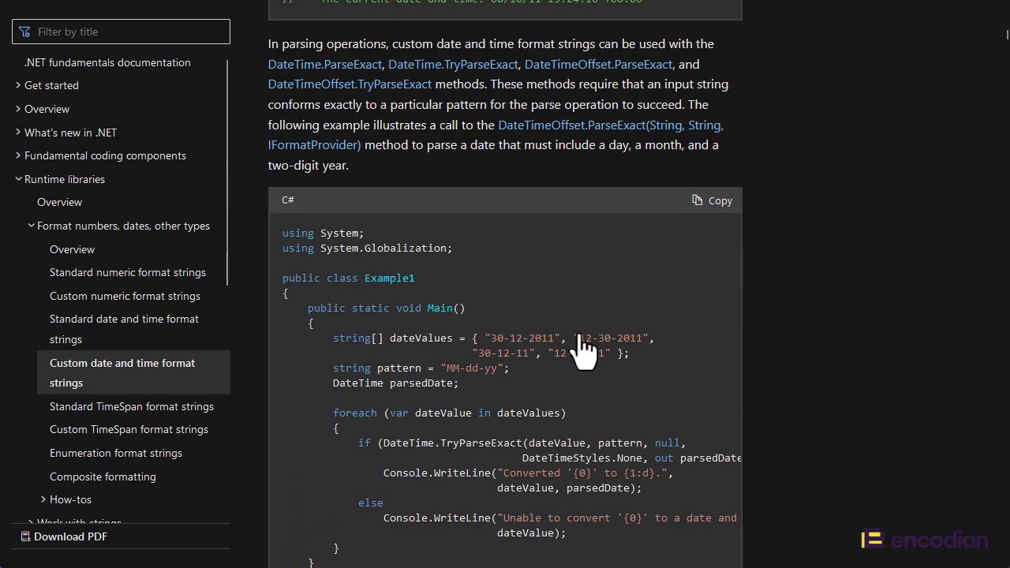
scroll(581, 335, "down", 10)
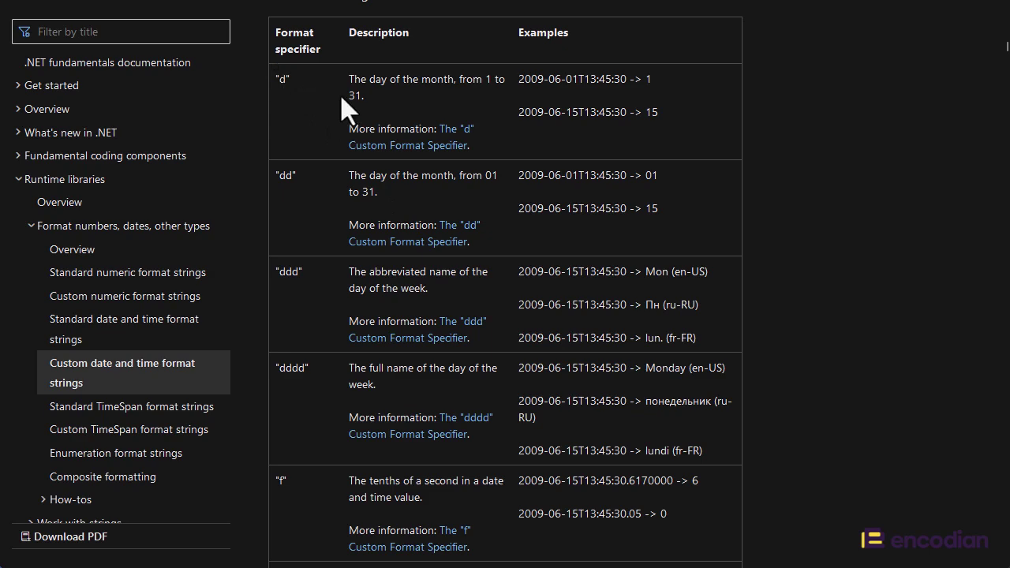
scroll(319, 322, "down", 11)
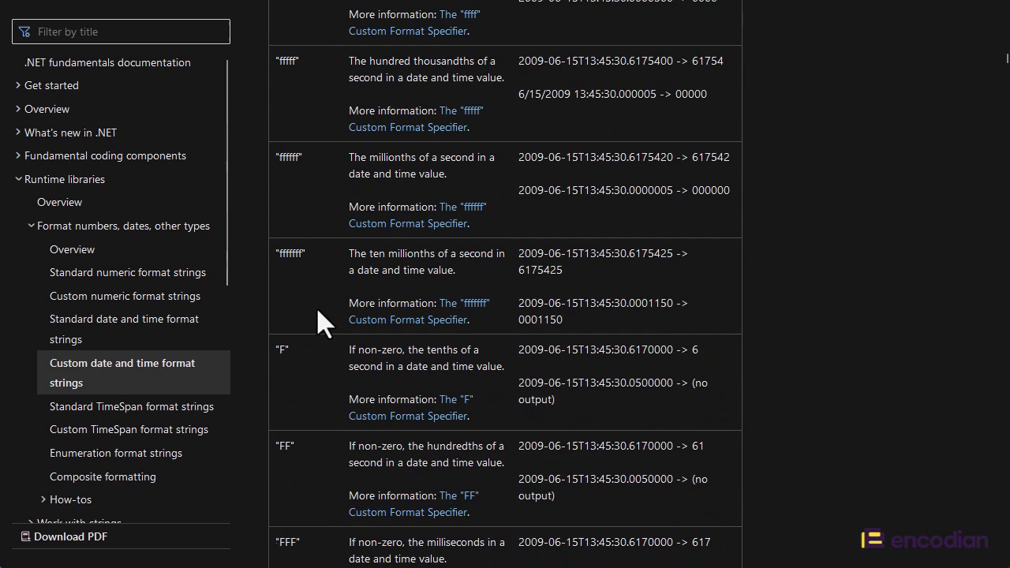
scroll(318, 310, "down", 20)
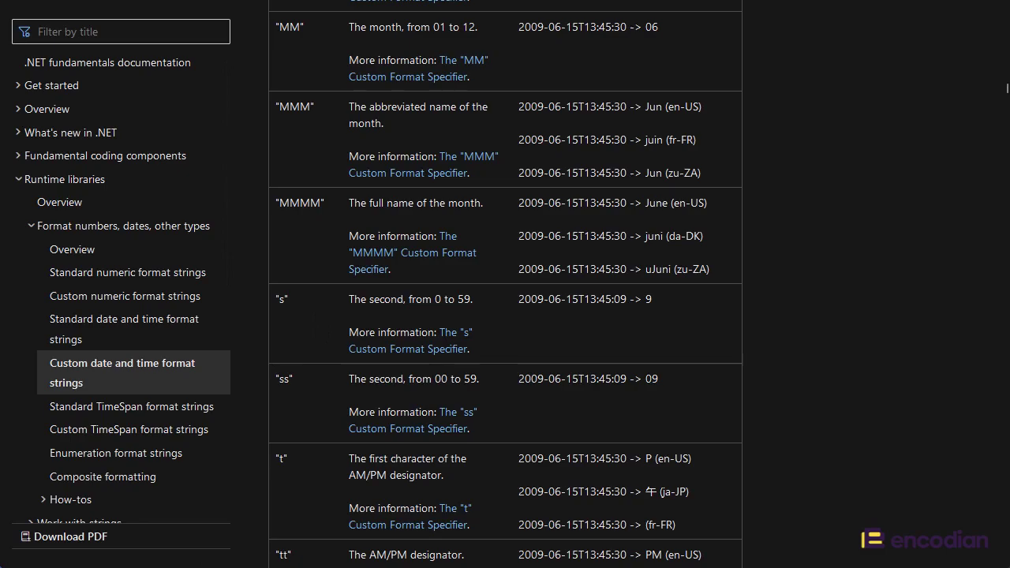
scroll(505, 300, "down", 10)
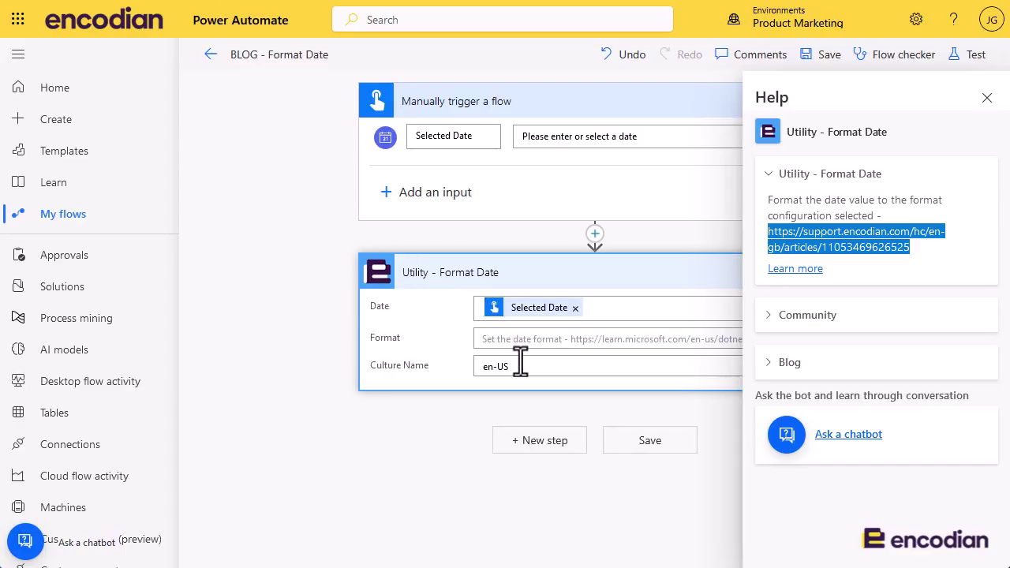
Set the Format of the Format Date action to "dddd d MMMM yyyy" and close the action's help.
left_click(525, 339)
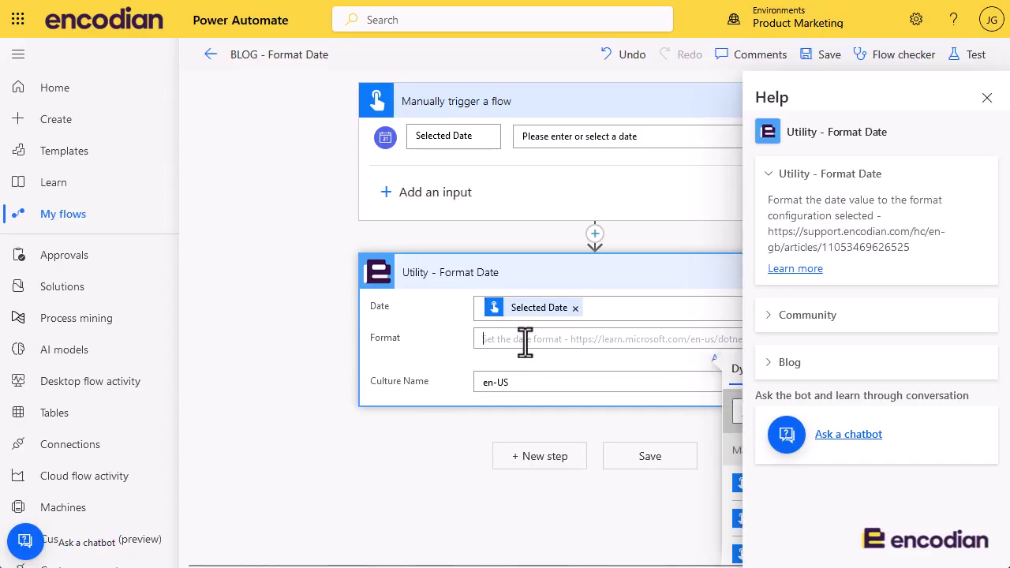
type("d")
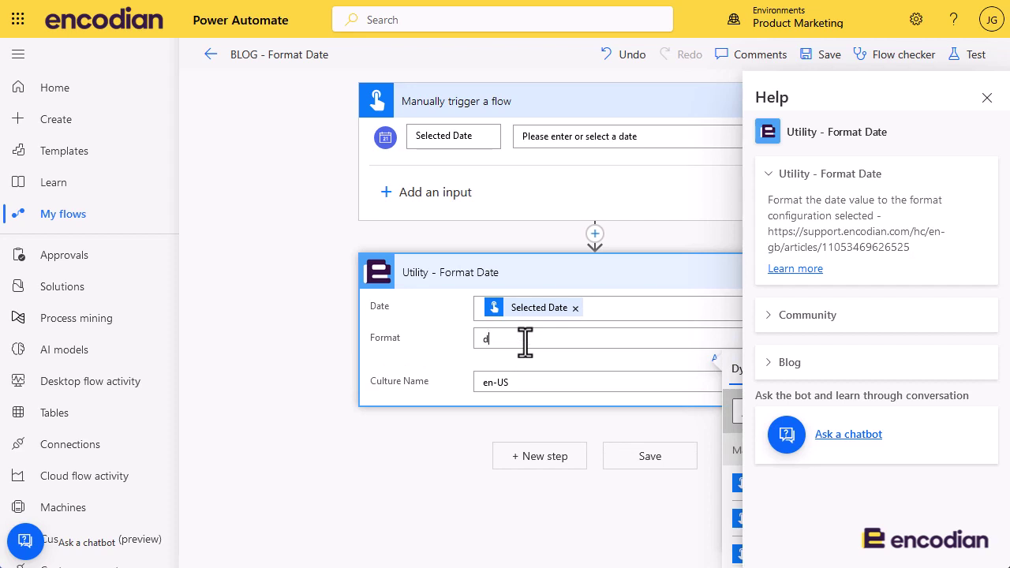
type("ddd")
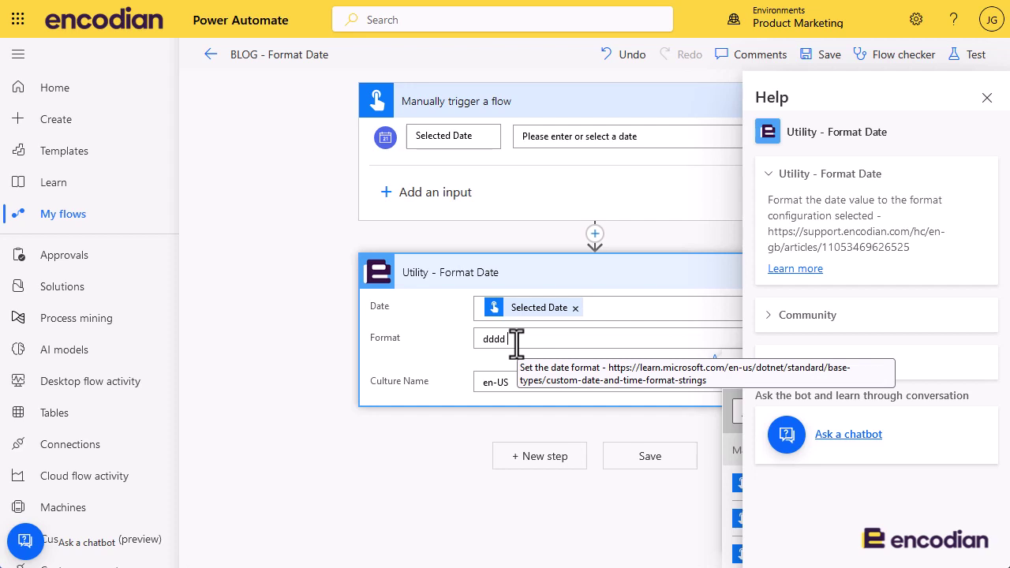
left_click(987, 97)
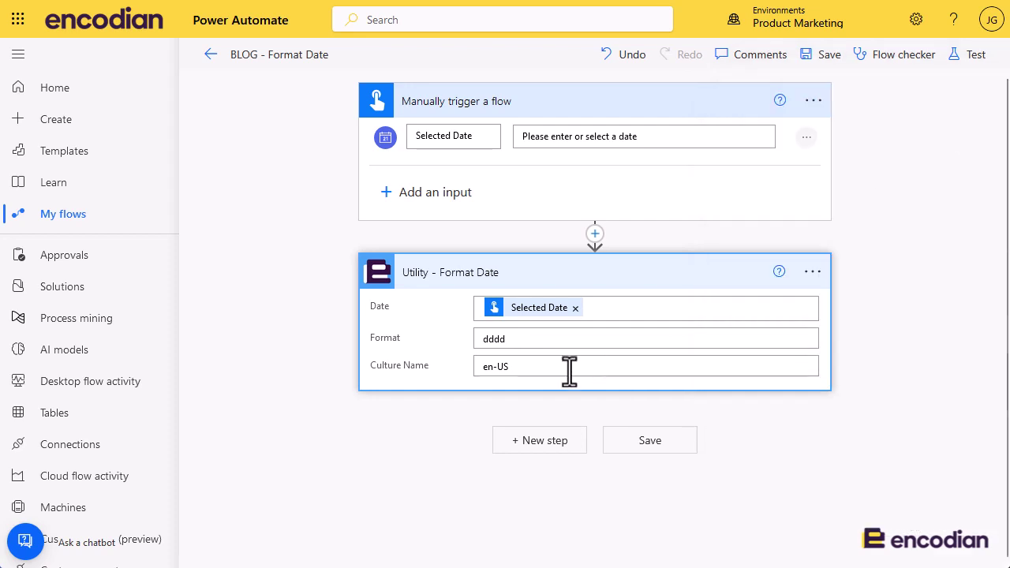
type("d d")
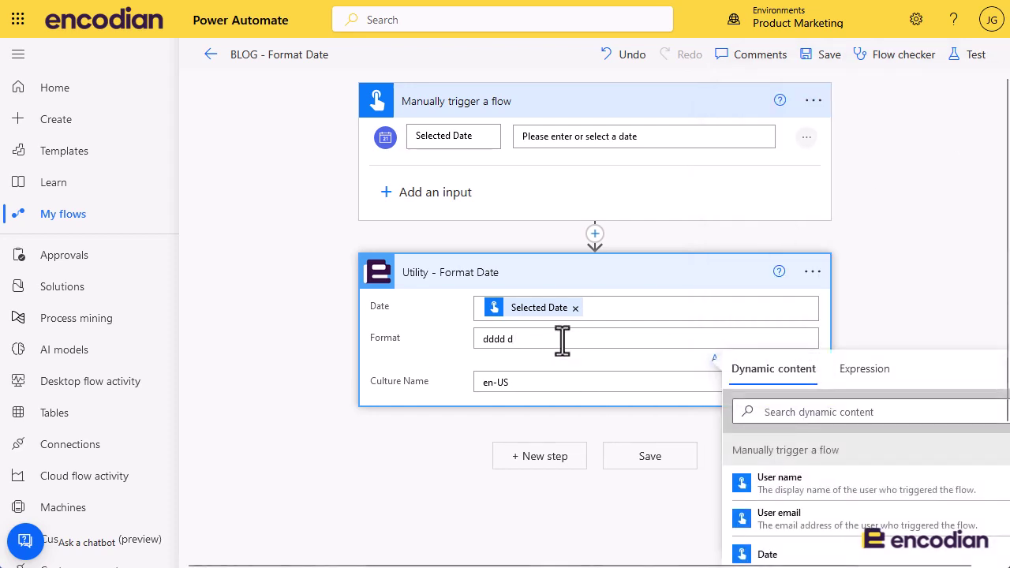
type("MMMM")
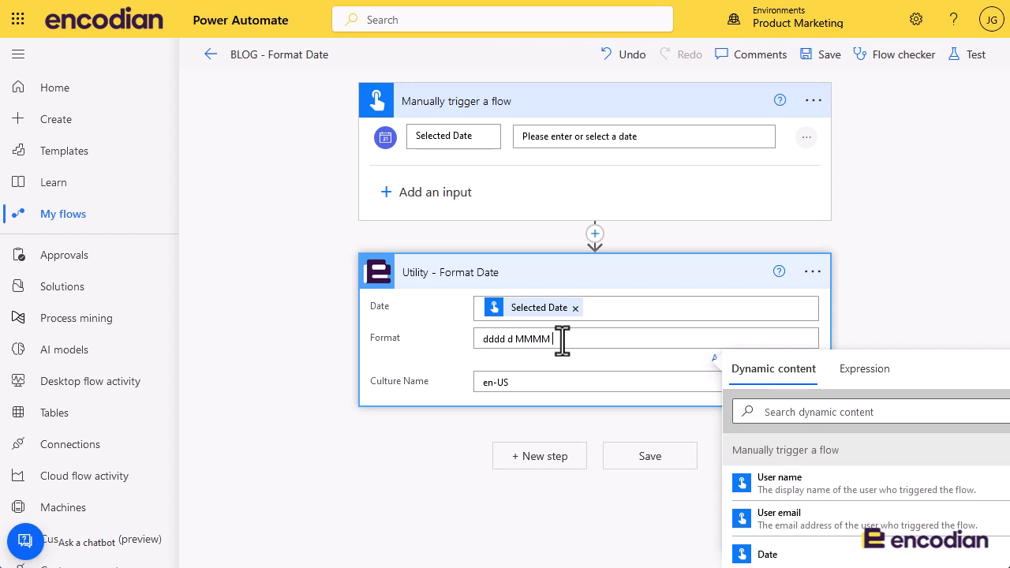
type("yyyy")
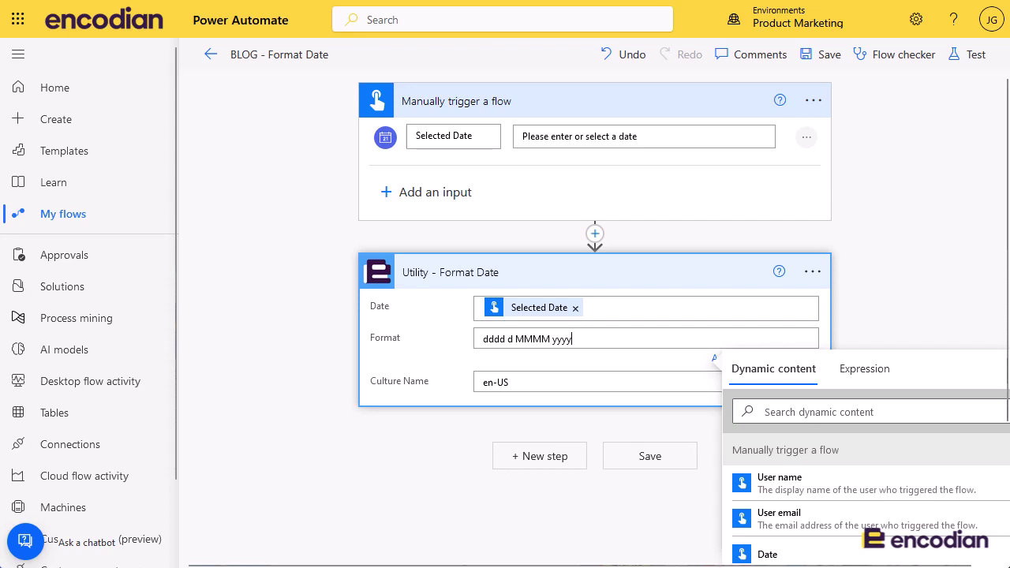
left_click(366, 472)
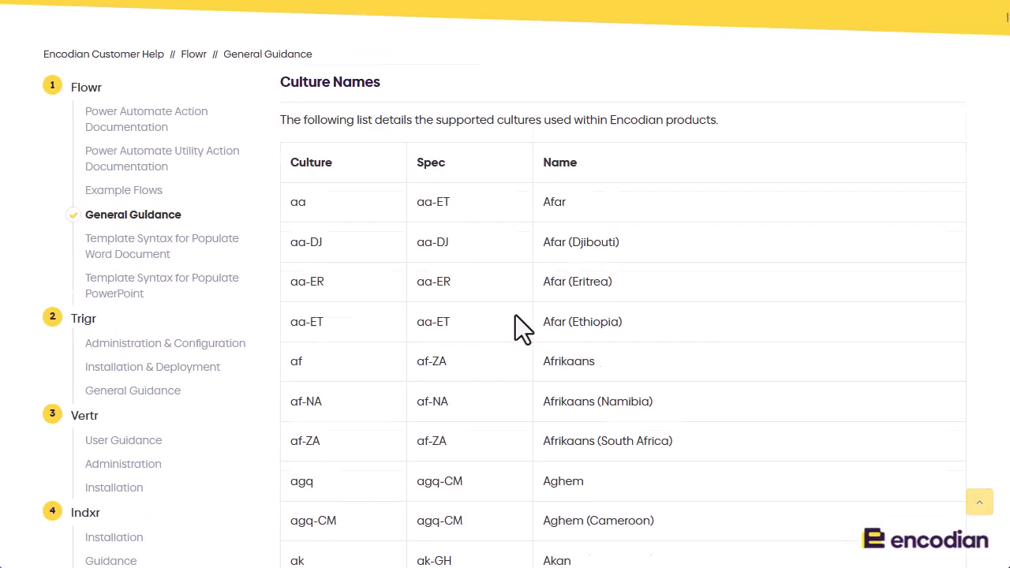
Look through the list of supported cultures in Encodian's Culture Names article.
scroll(563, 324, "down", 20)
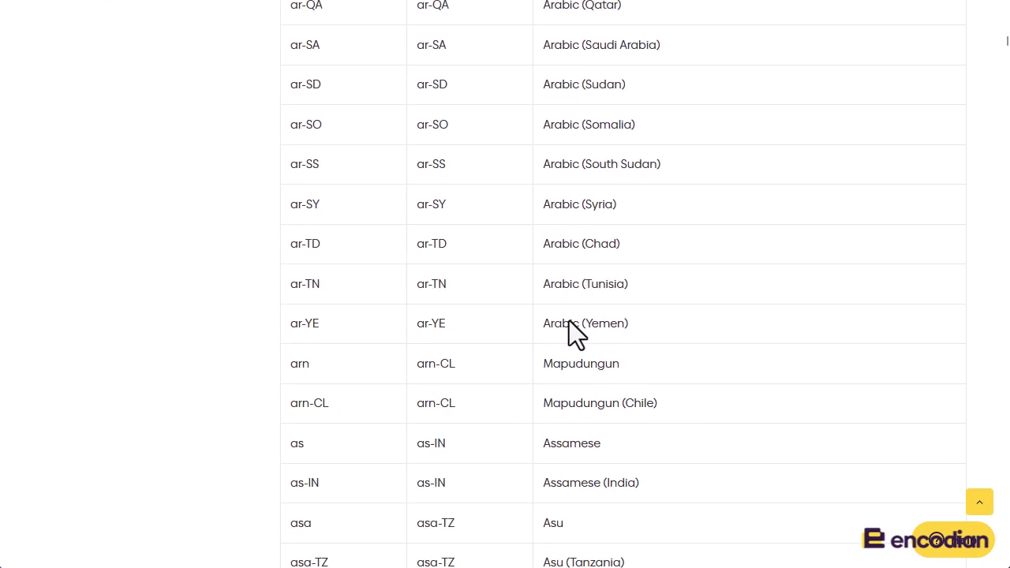
scroll(569, 320, "down", 6)
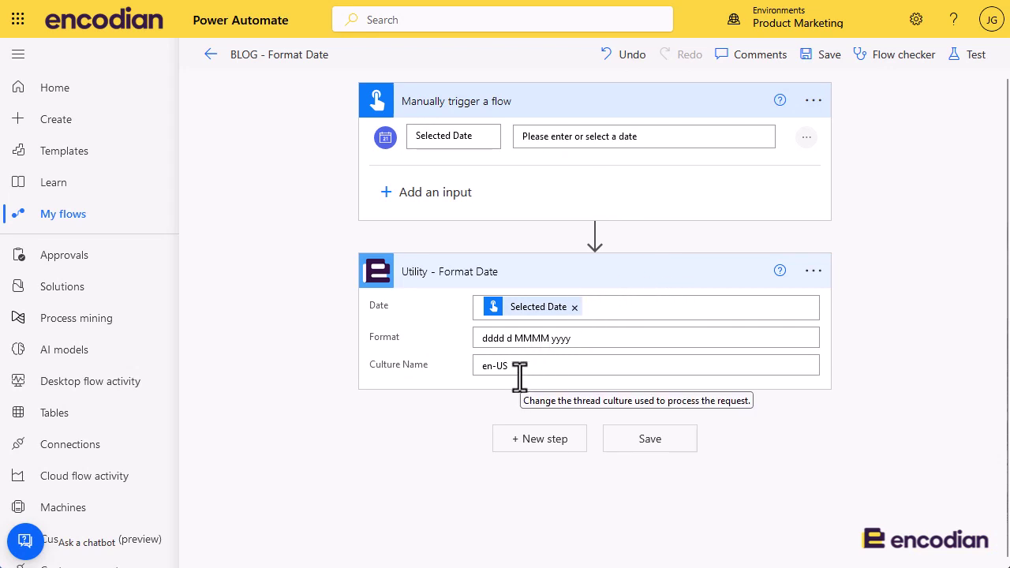
Add a Send me an email notification action after the Format Date action.
left_click(541, 447)
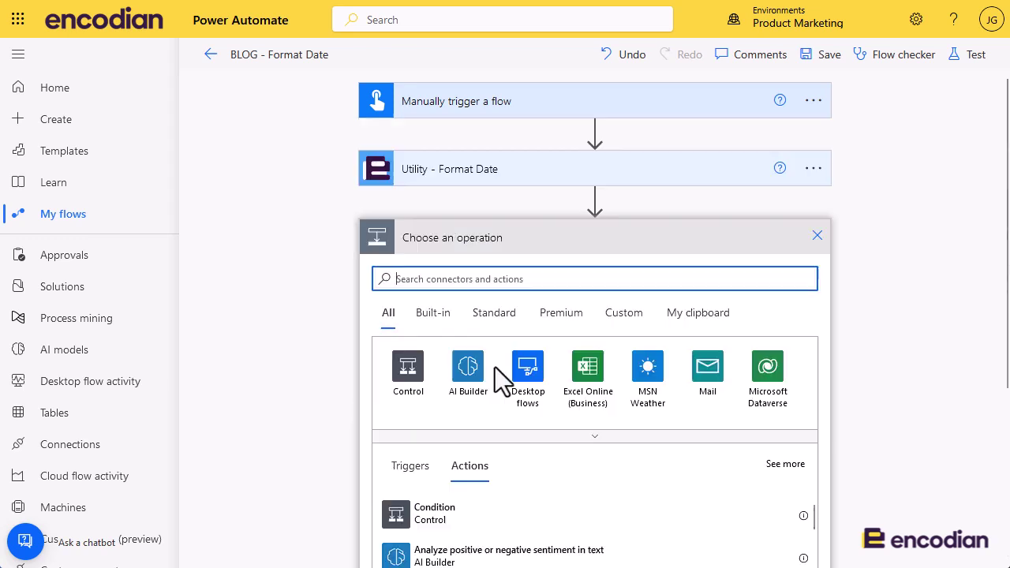
type("send")
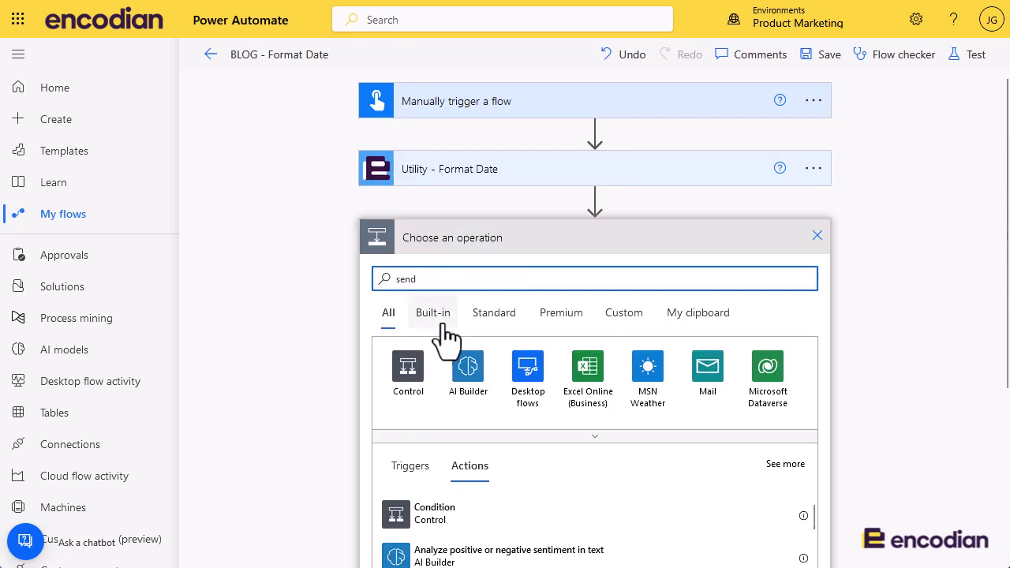
left_click(466, 369)
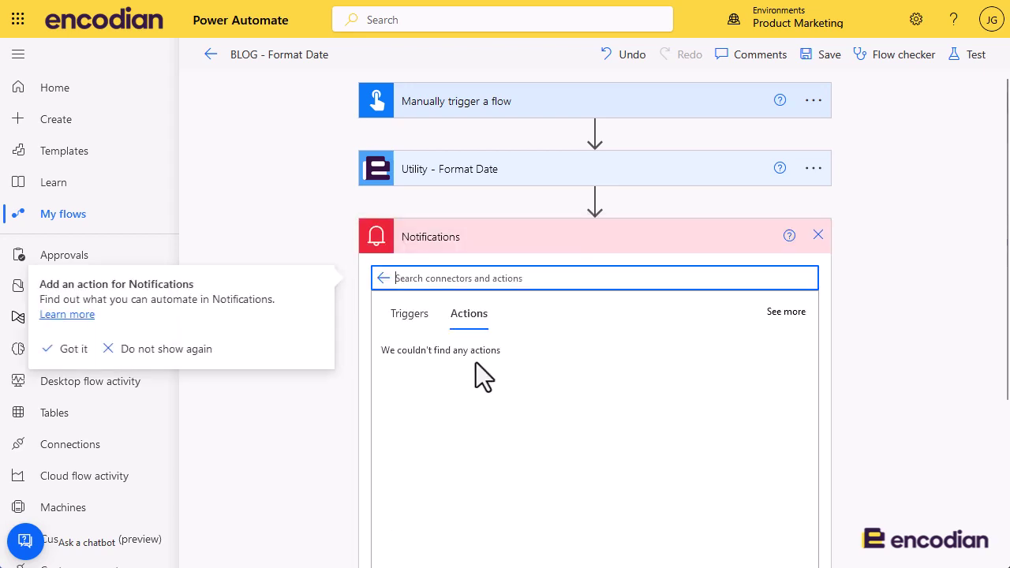
left_click(458, 403)
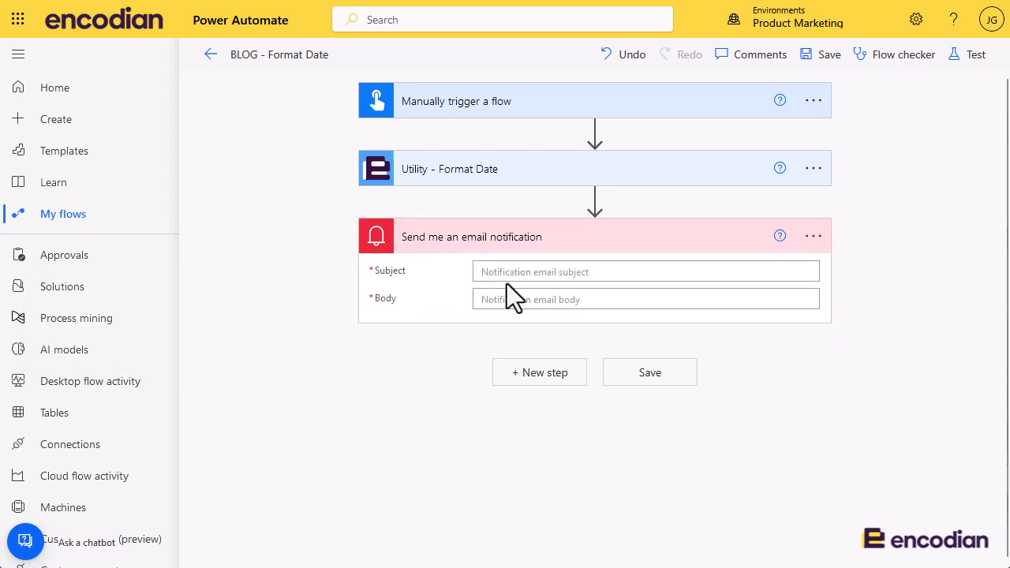
Set the email notification's subject to "Selected Date" and its body to "You selected: " followed by the Format Date action's Result.
left_click(535, 268)
type("Selec")
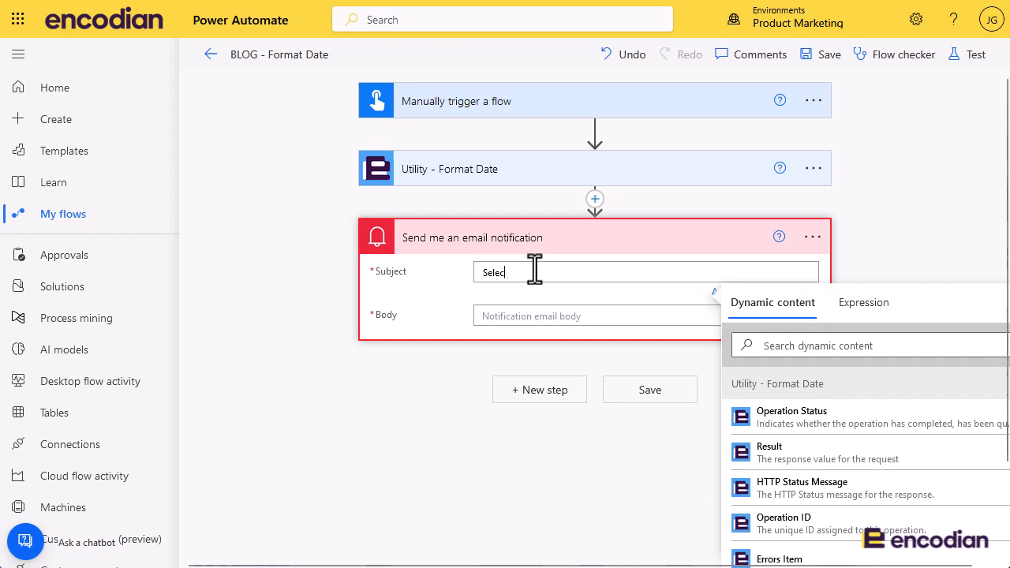
type("ted Date")
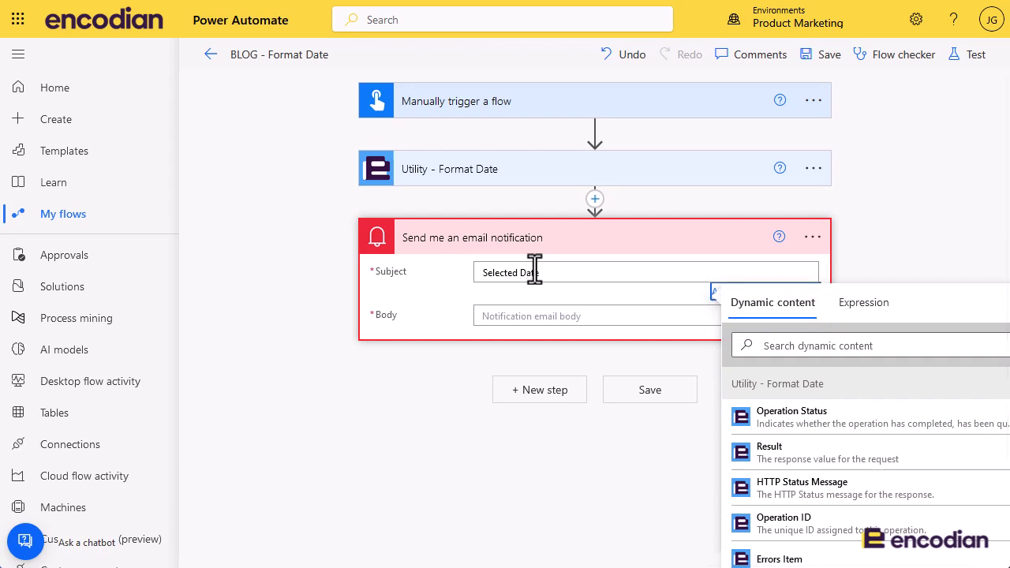
left_click(526, 316)
type("You s")
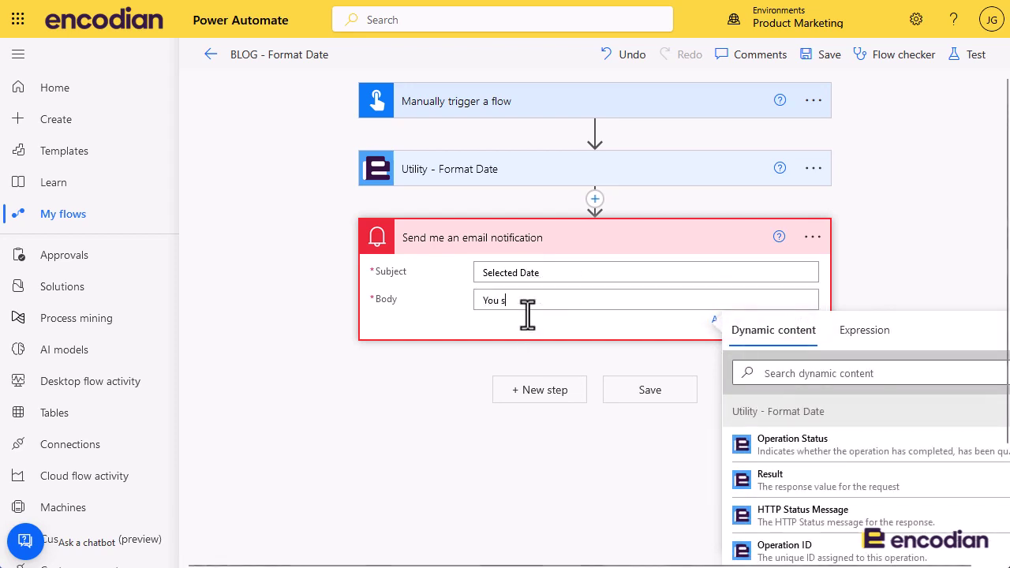
type("elc")
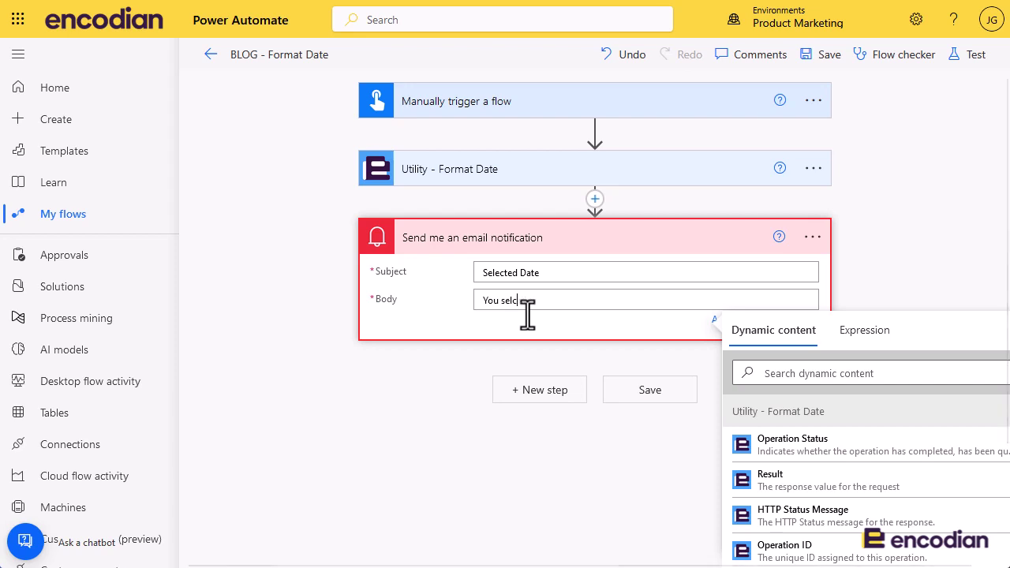
key("BackSpace")
type("ected:")
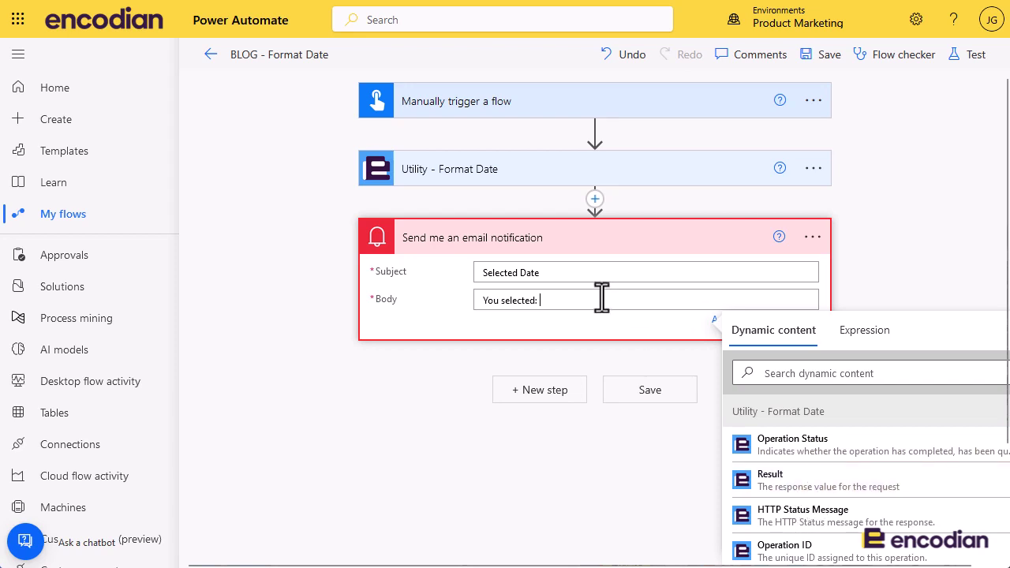
left_click(833, 483)
left_click(330, 404)
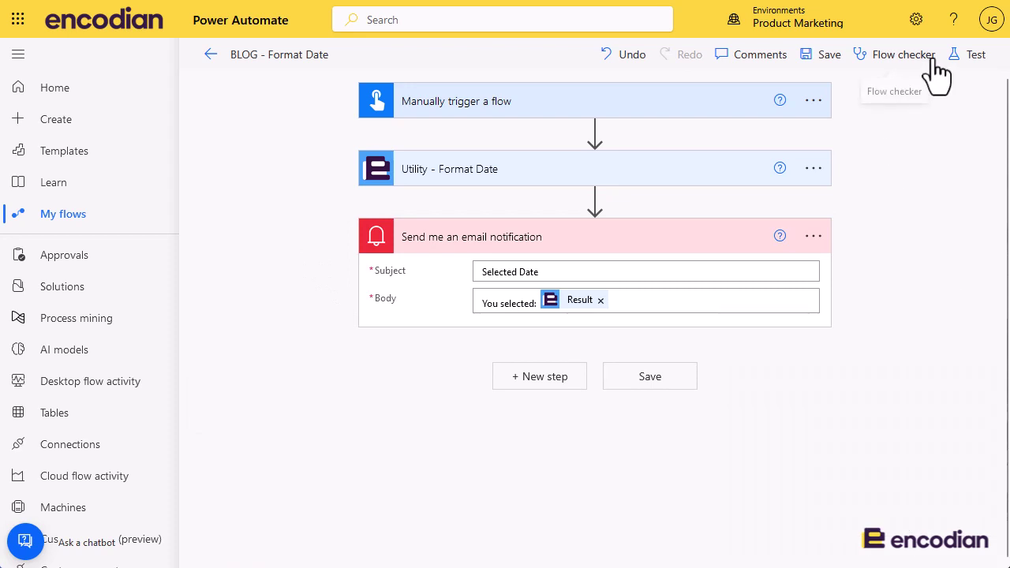
Save the flow and run a manual test with 2023-08-30 as the Selected Date.
left_click(965, 57)
left_click(801, 552)
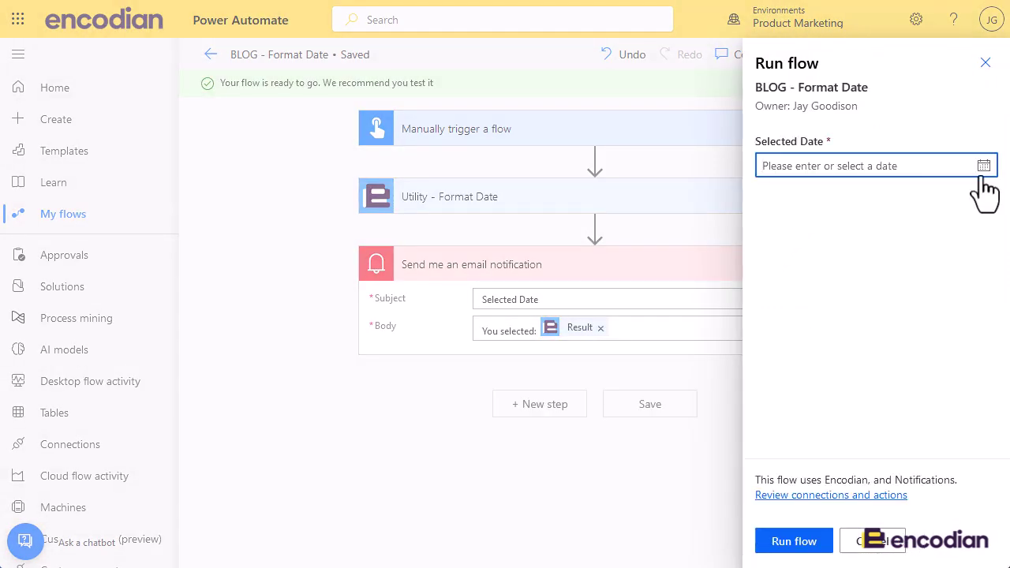
left_click(984, 177)
left_click(842, 245)
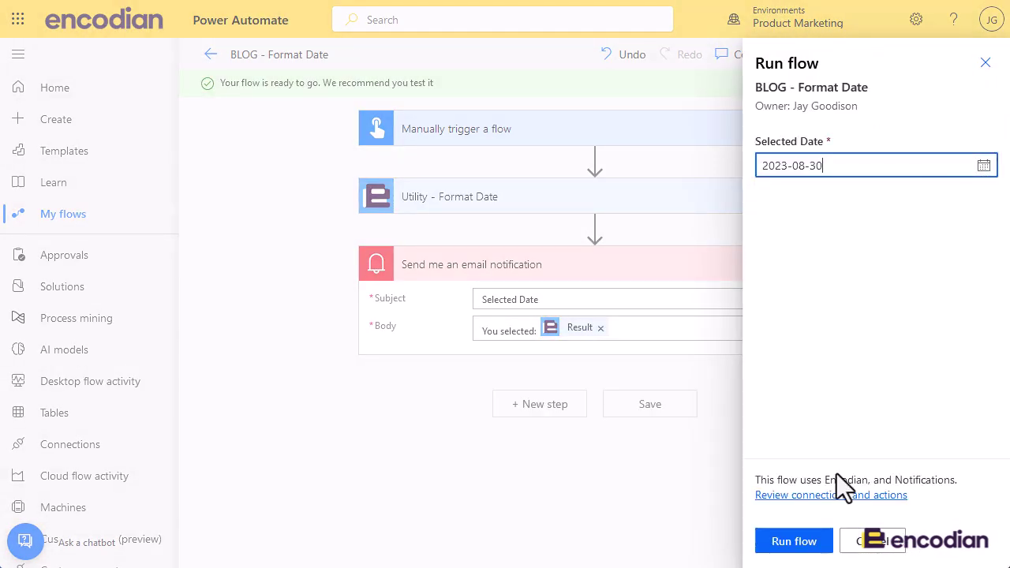
left_click(799, 548)
left_click(803, 547)
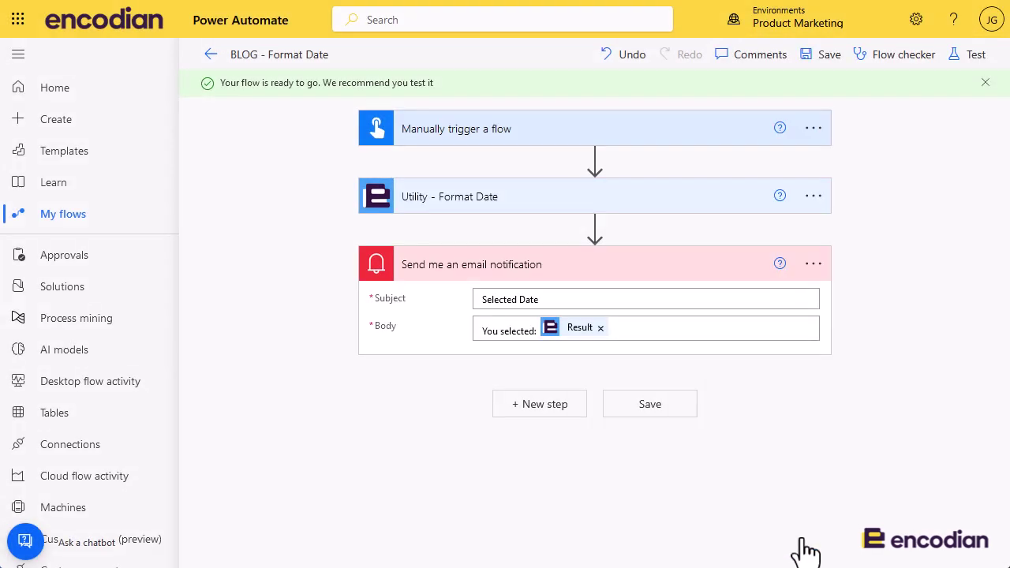
Check the formatted date in the body of the email notification action in the test run.
left_click(499, 288)
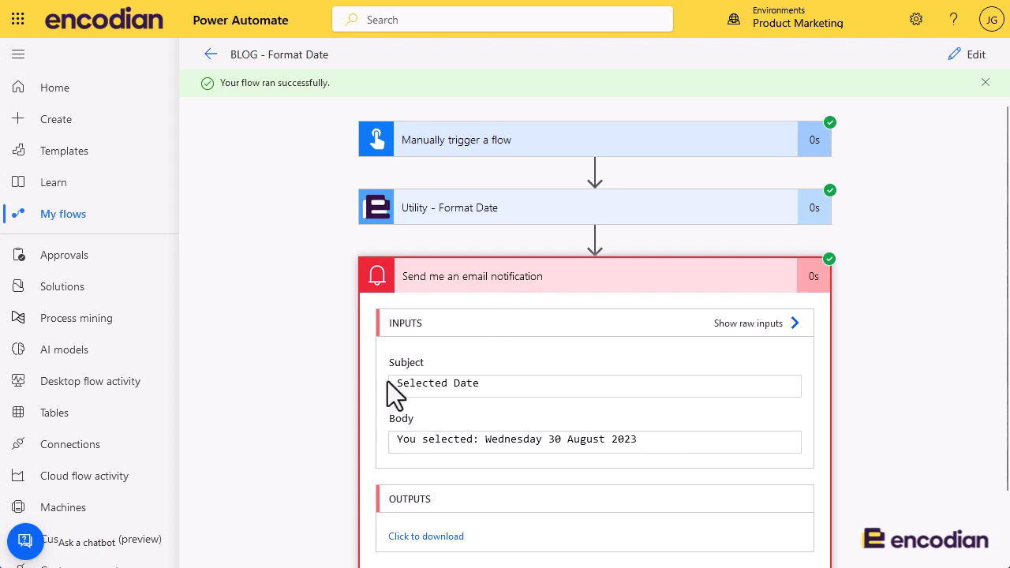
triple_click(484, 438)
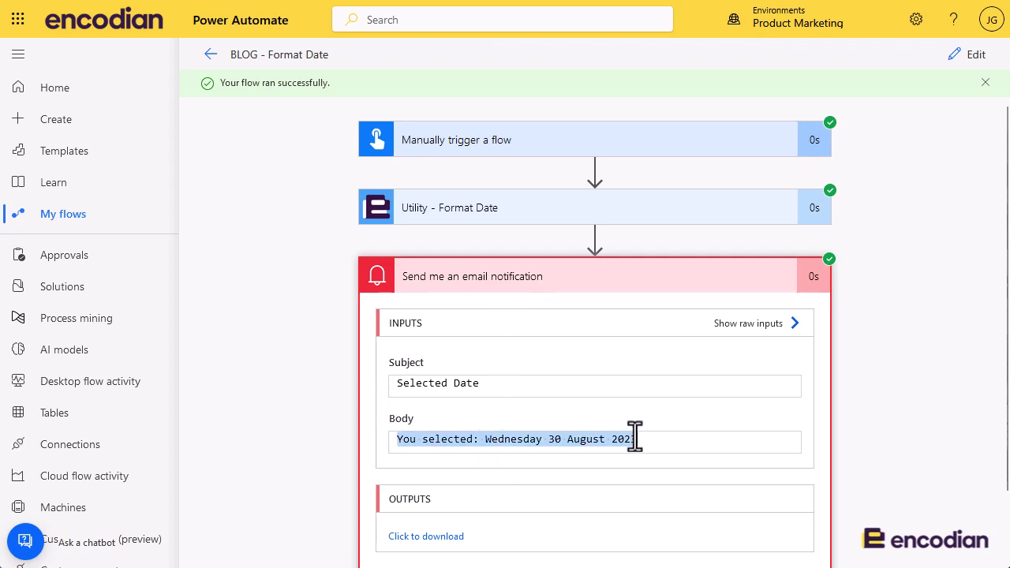
left_click(662, 439)
double_click(662, 439)
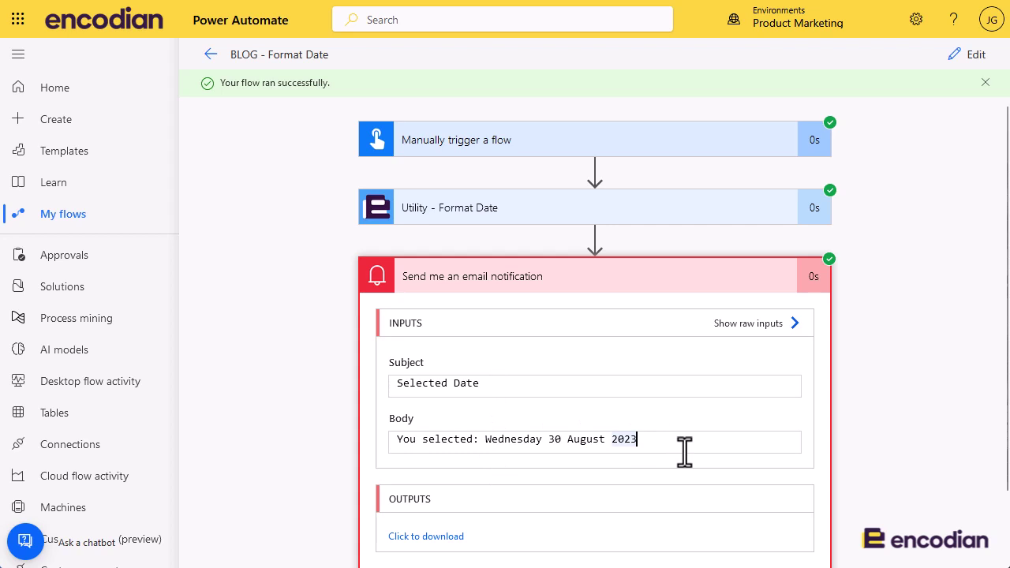